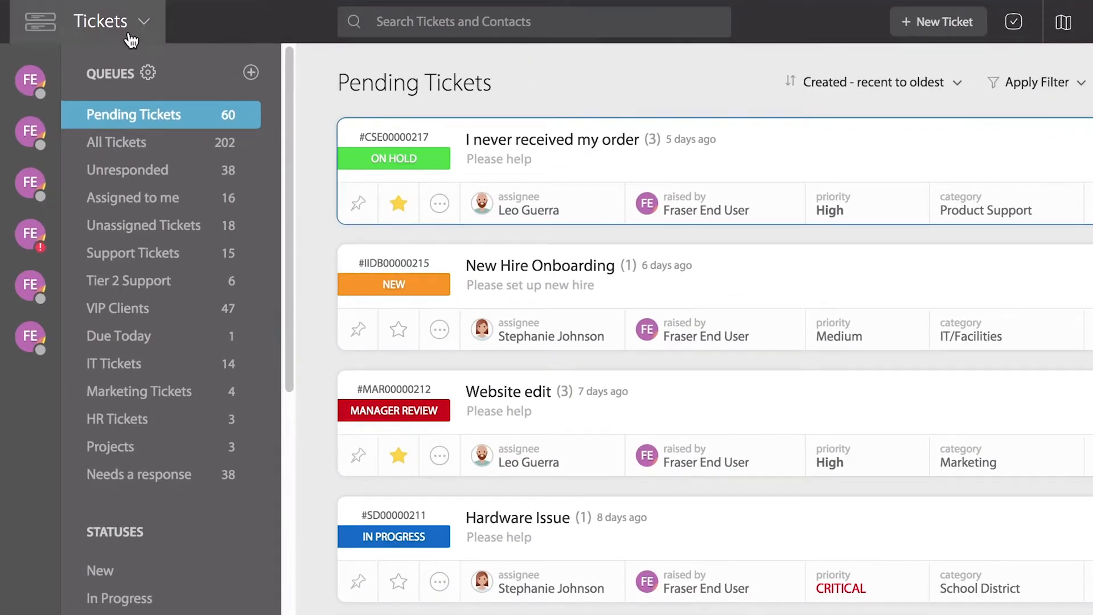
- Open the Notifications settings, view the agent notifications and return to the contact notifications
click(152, 127)
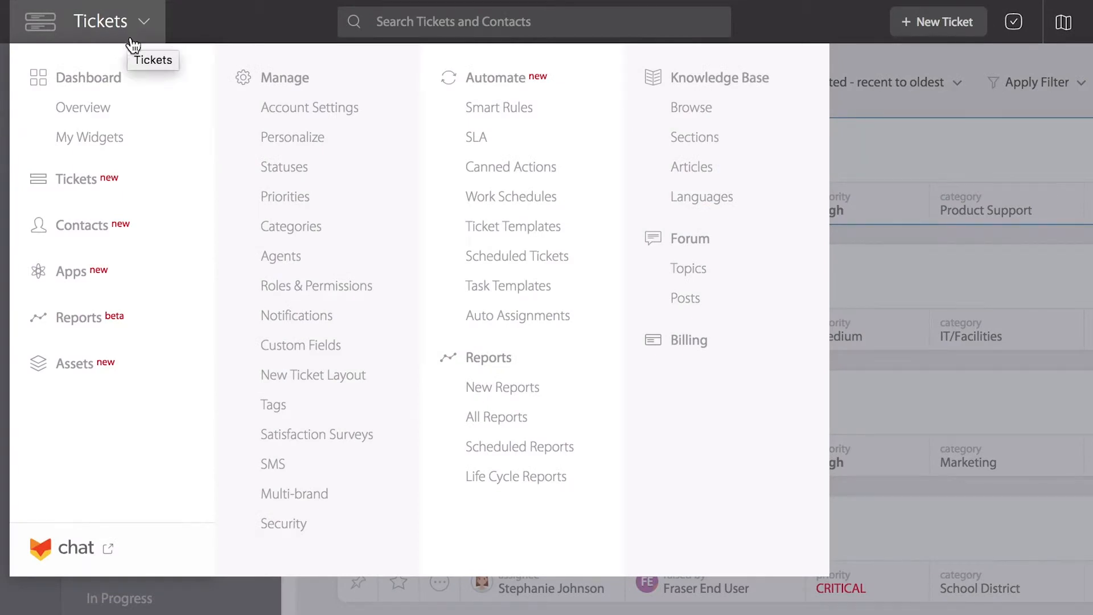
click(283, 320)
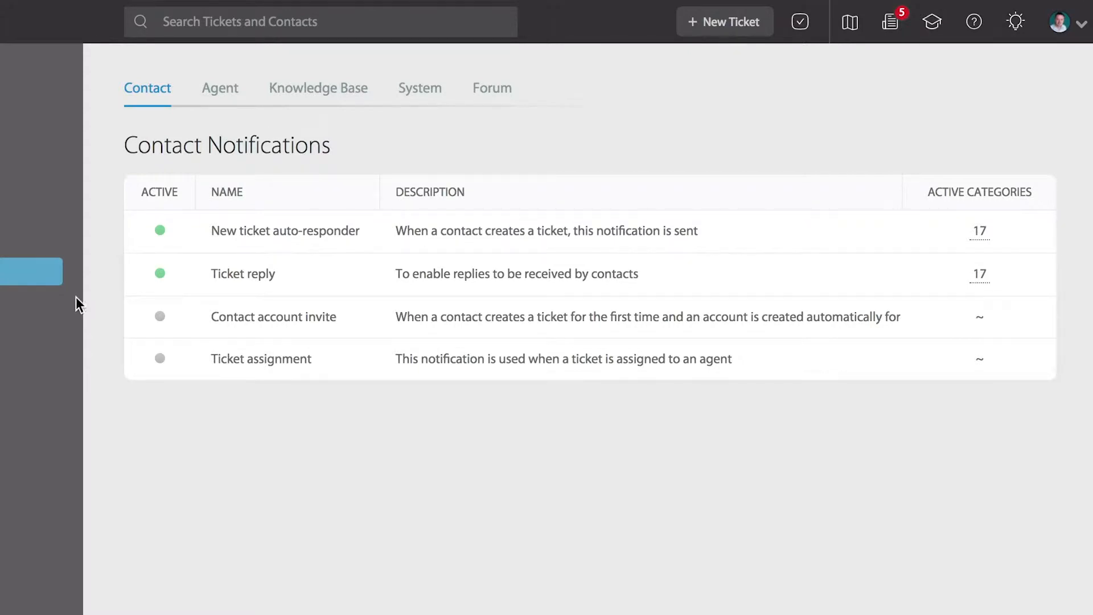
click(216, 97)
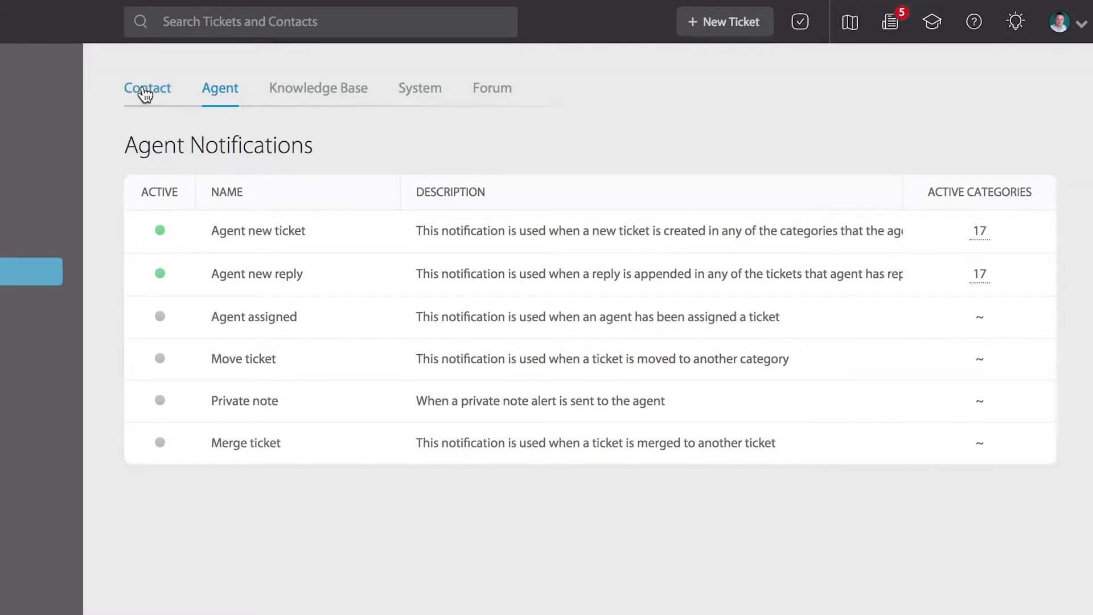
click(146, 93)
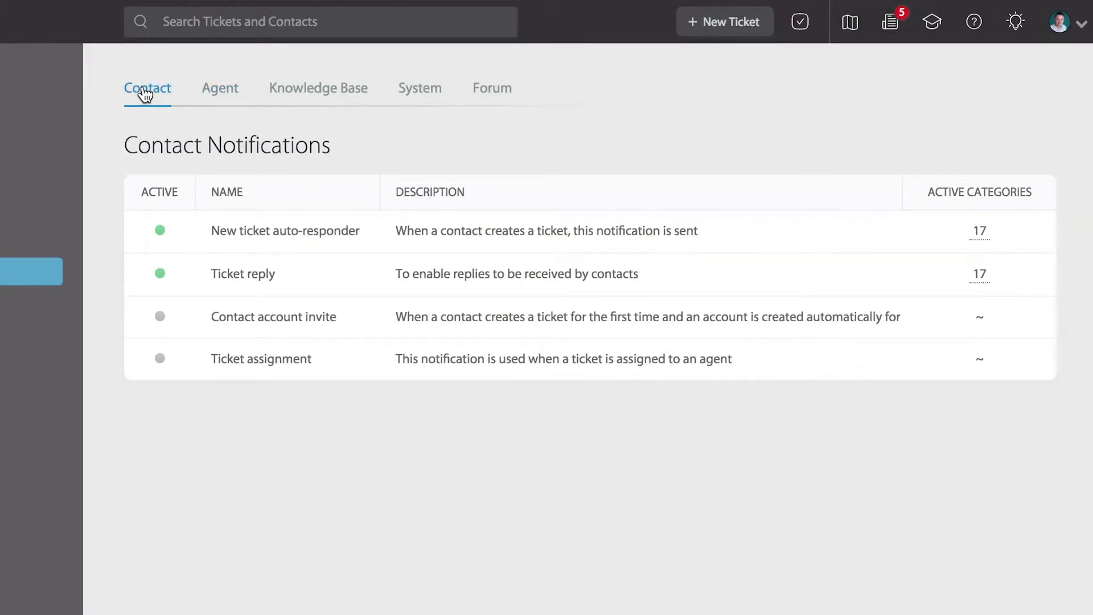
- Open the Default Template of the New ticket auto-responder and review its name, email subject and email content
click(250, 243)
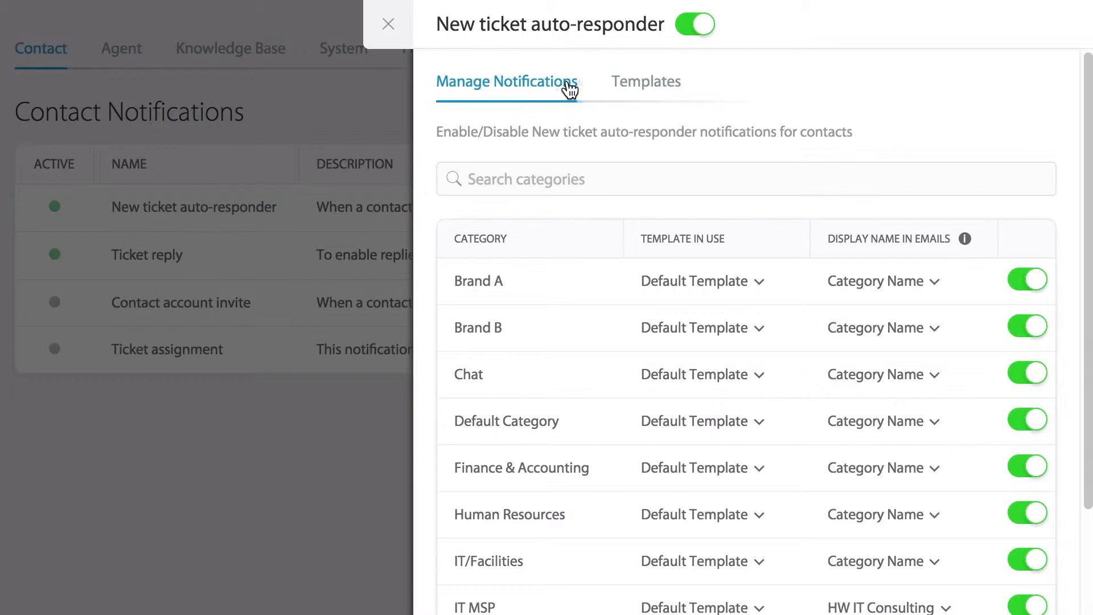
click(632, 89)
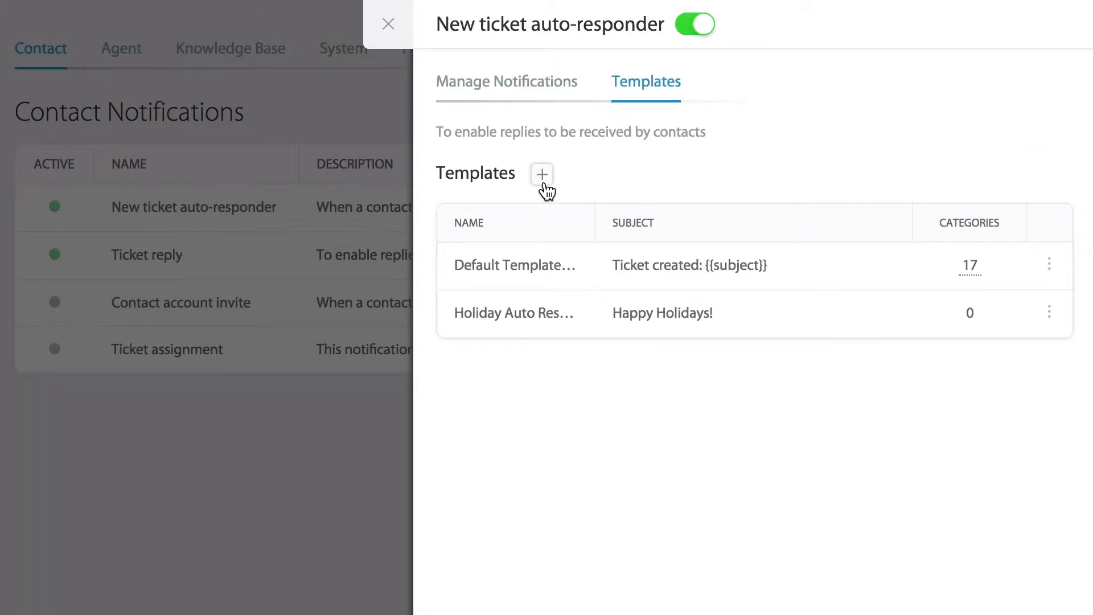
click(656, 279)
double_click(580, 113)
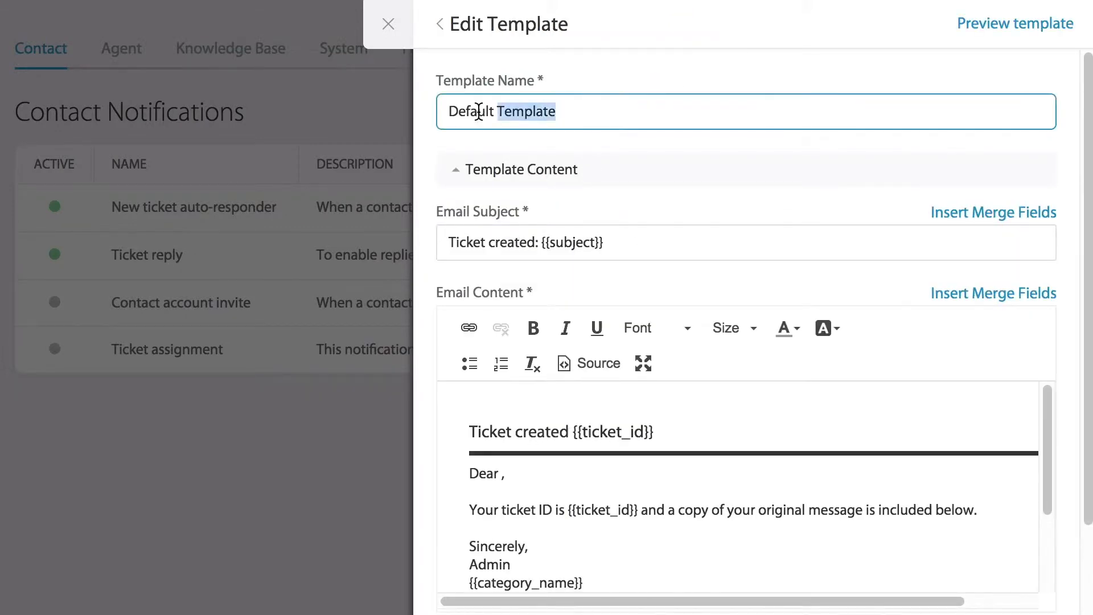
triple_click(479, 111)
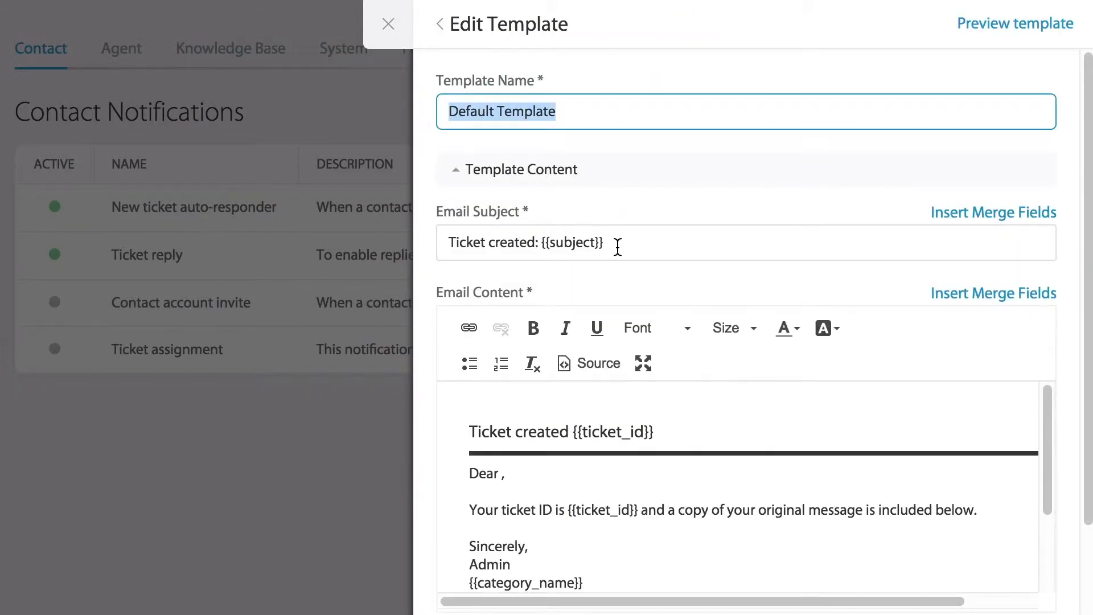
drag(617, 243, 438, 251)
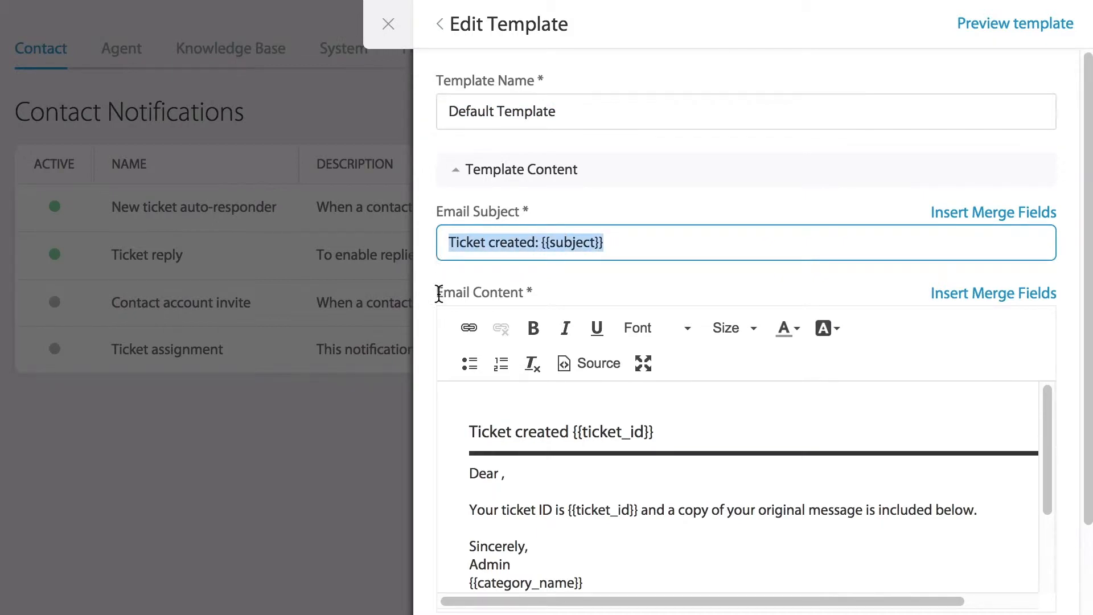
drag(463, 433, 614, 581)
scroll(614, 581, up, 2)
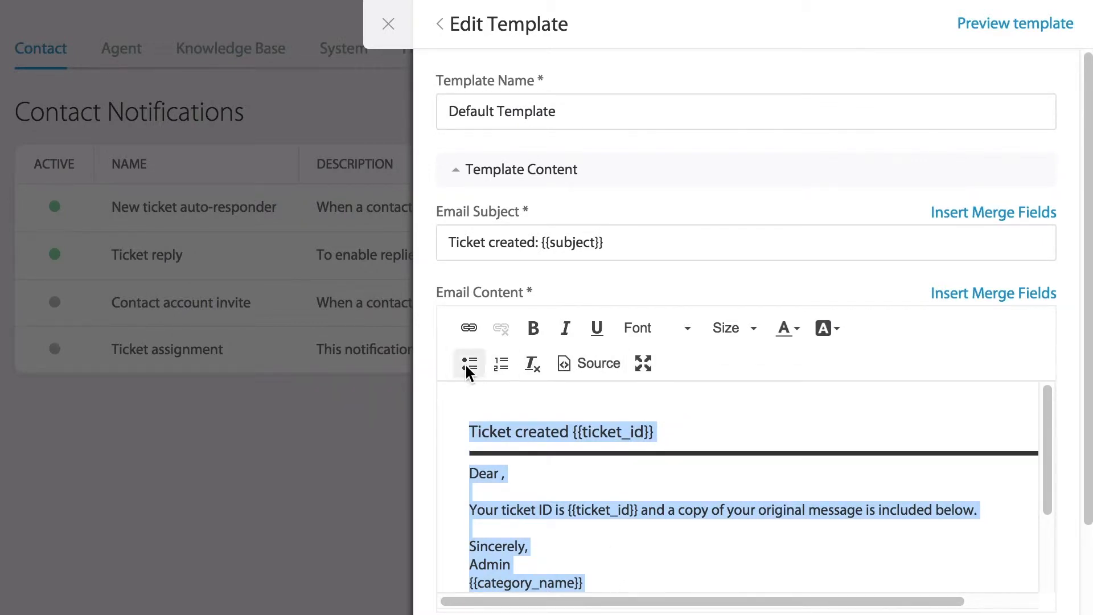
- Append the ticket_id merge field to the end of the template's email subject
click(713, 248)
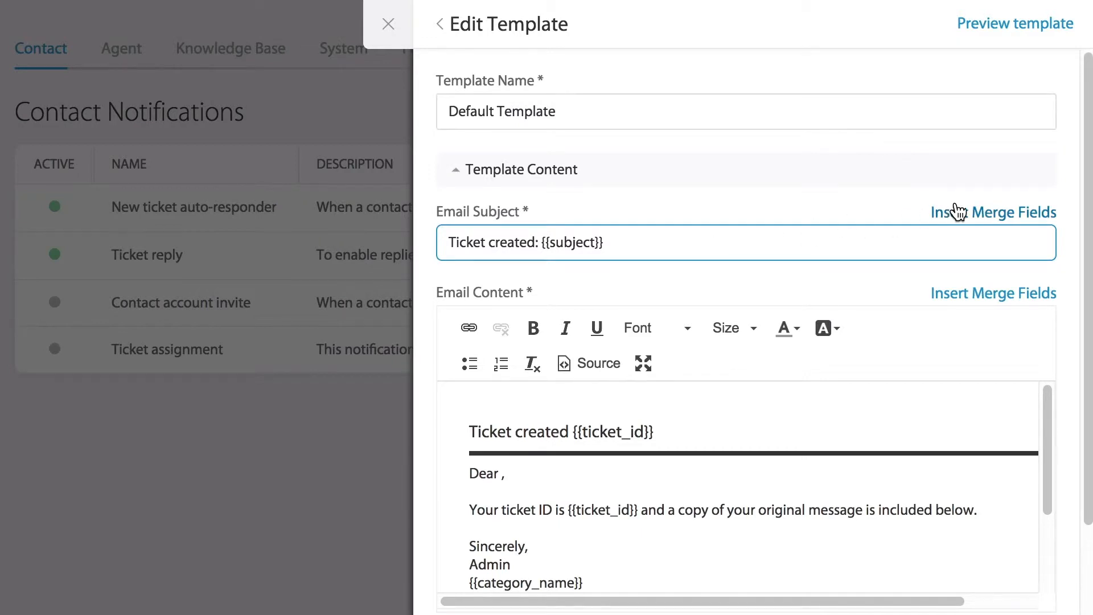
click(957, 212)
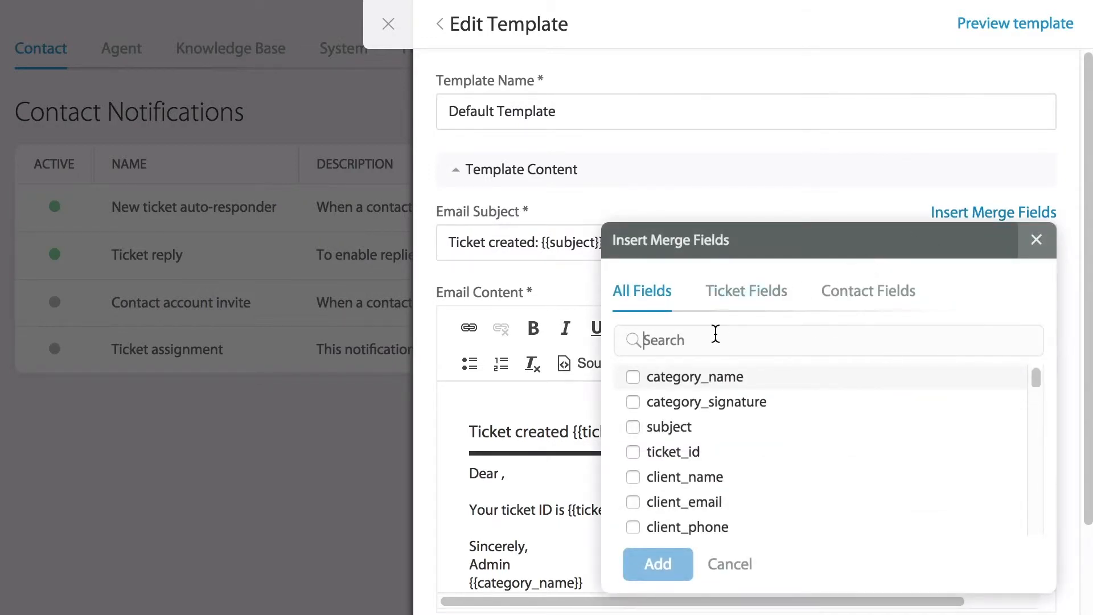
click(711, 339)
text(ticket)
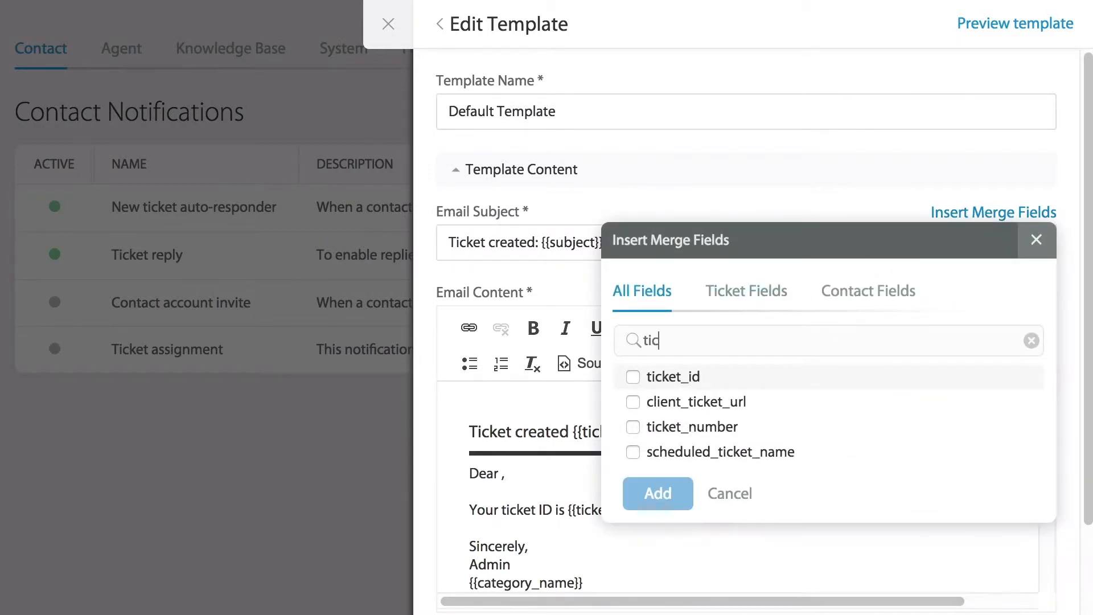
click(686, 382)
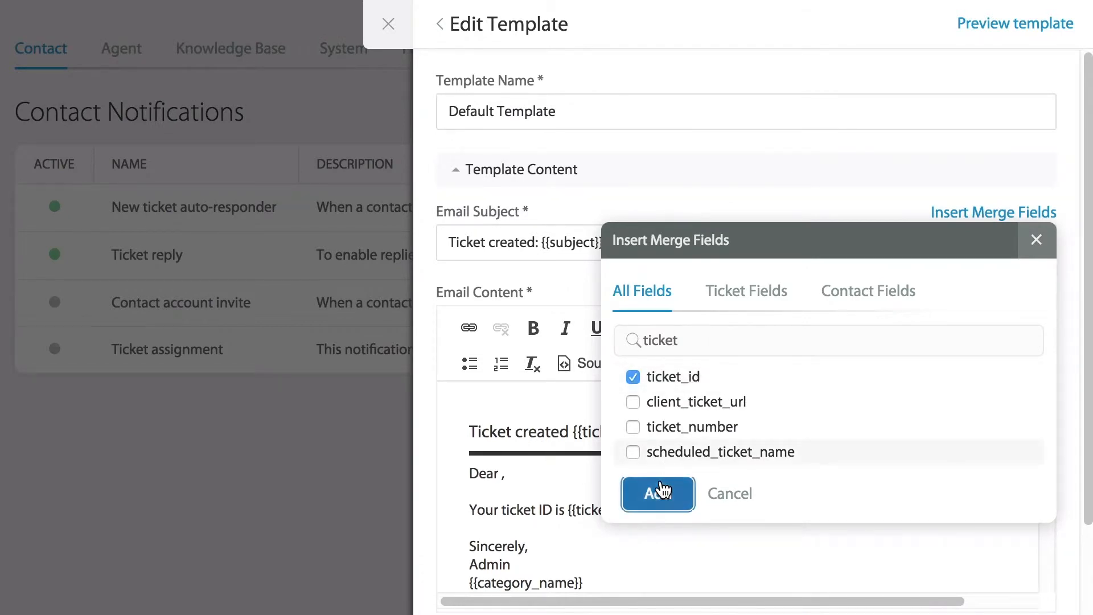
click(654, 494)
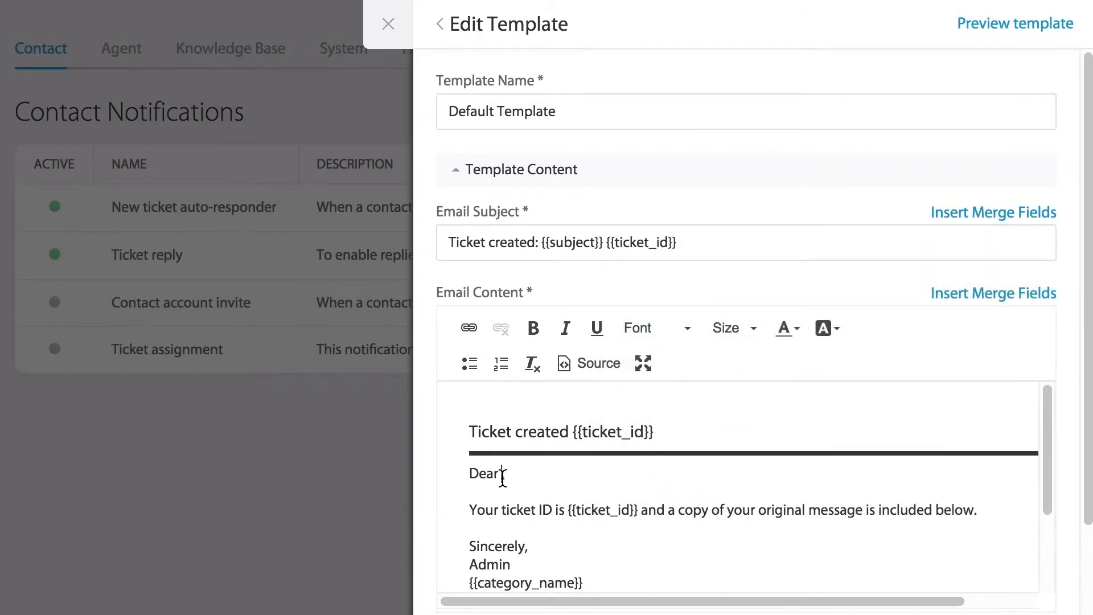
- Insert the client_name merge field after "Dear" in the email content and save the template
click(503, 474)
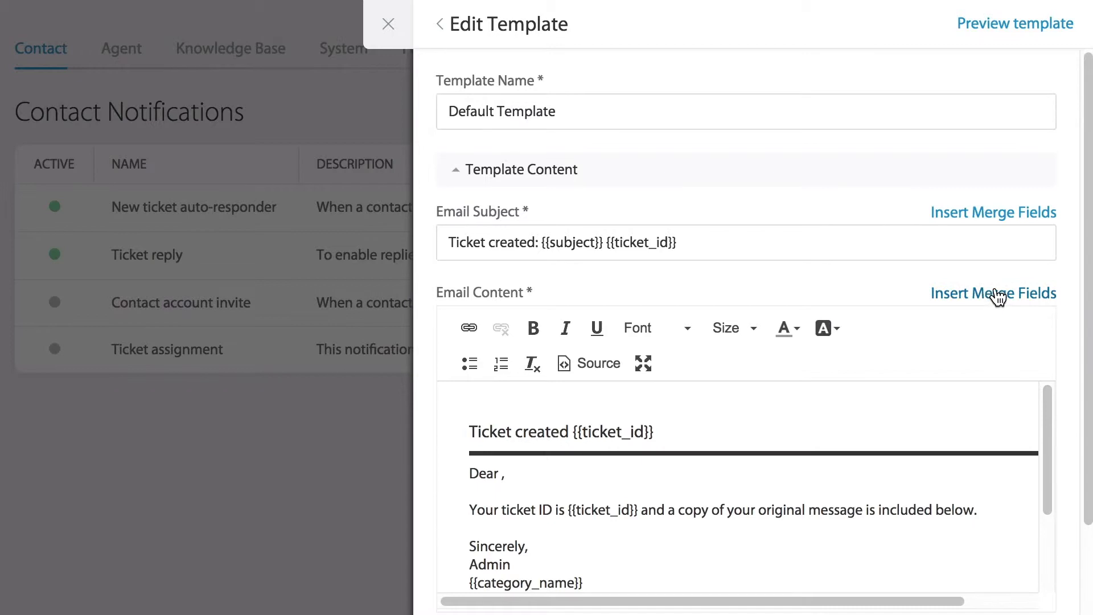
click(997, 294)
text(client)
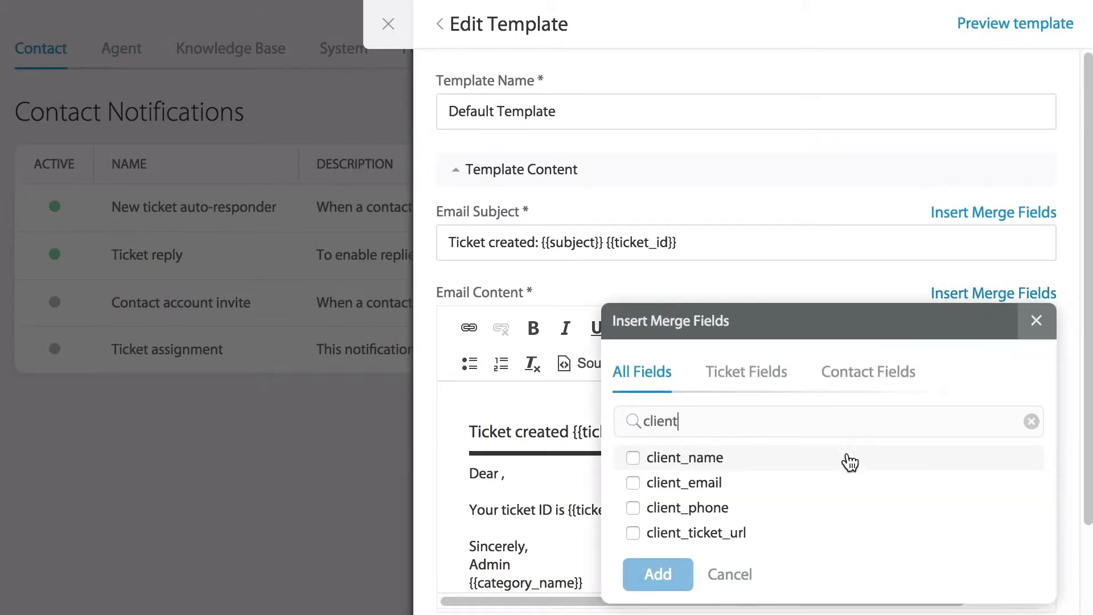
click(735, 457)
click(650, 581)
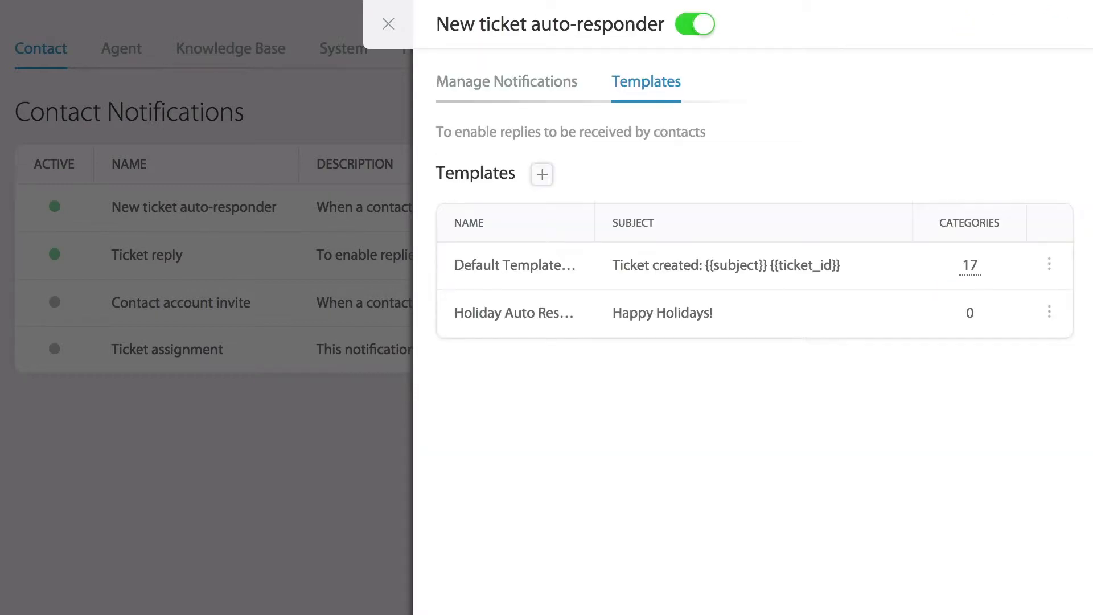
- Preview the auto-responder's Default Template and return to its per-category notification settings
click(664, 266)
click(1007, 24)
click(476, 89)
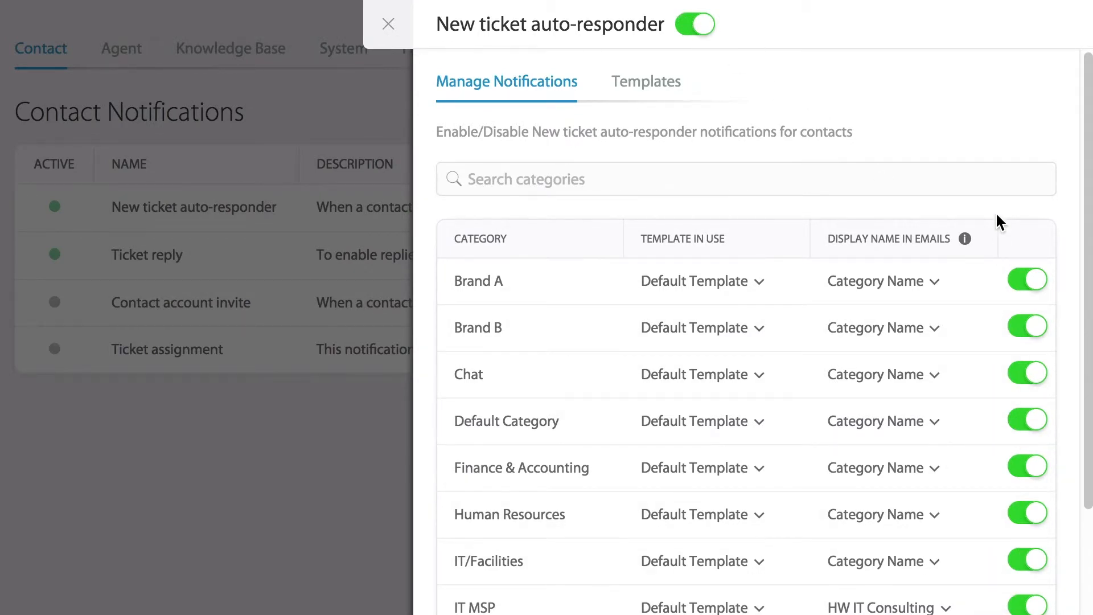
- Assign the Holiday Auto Responder template to the Brand A and Default Category categories
click(707, 293)
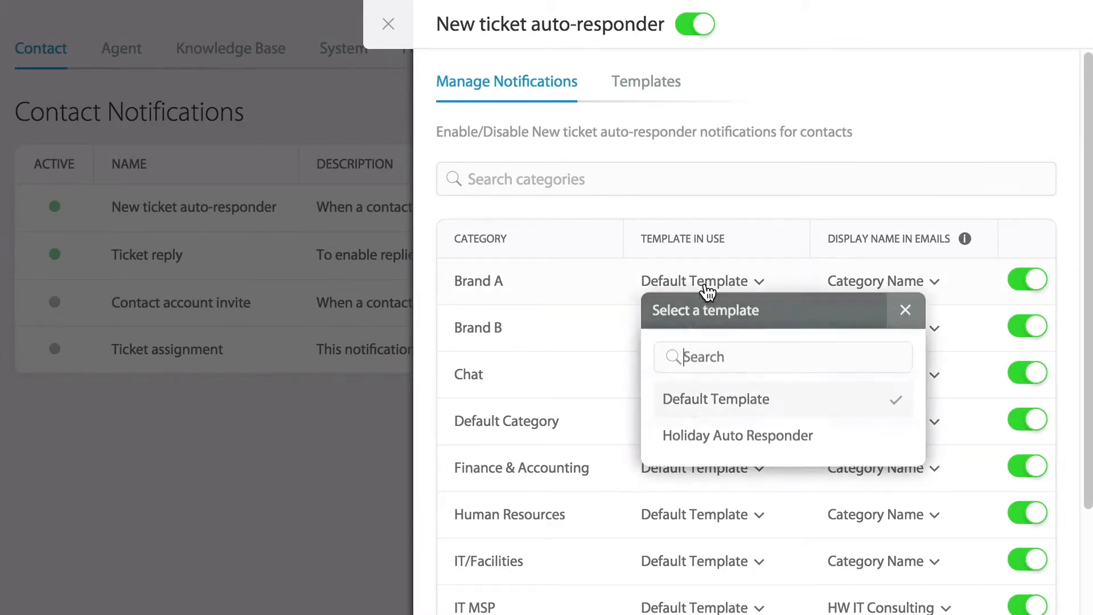
click(718, 445)
click(719, 422)
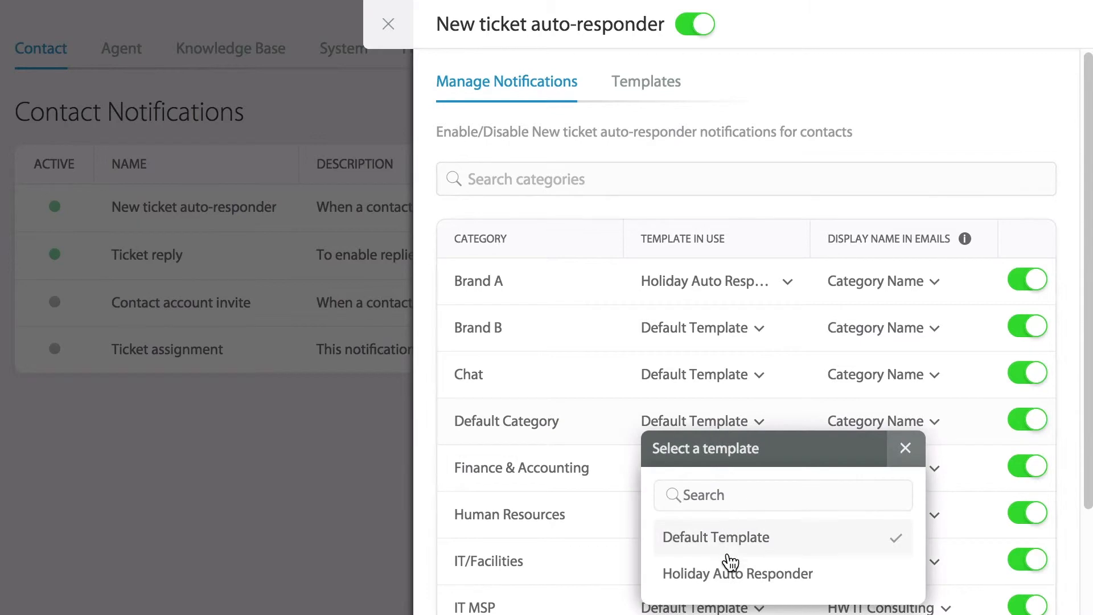
click(729, 574)
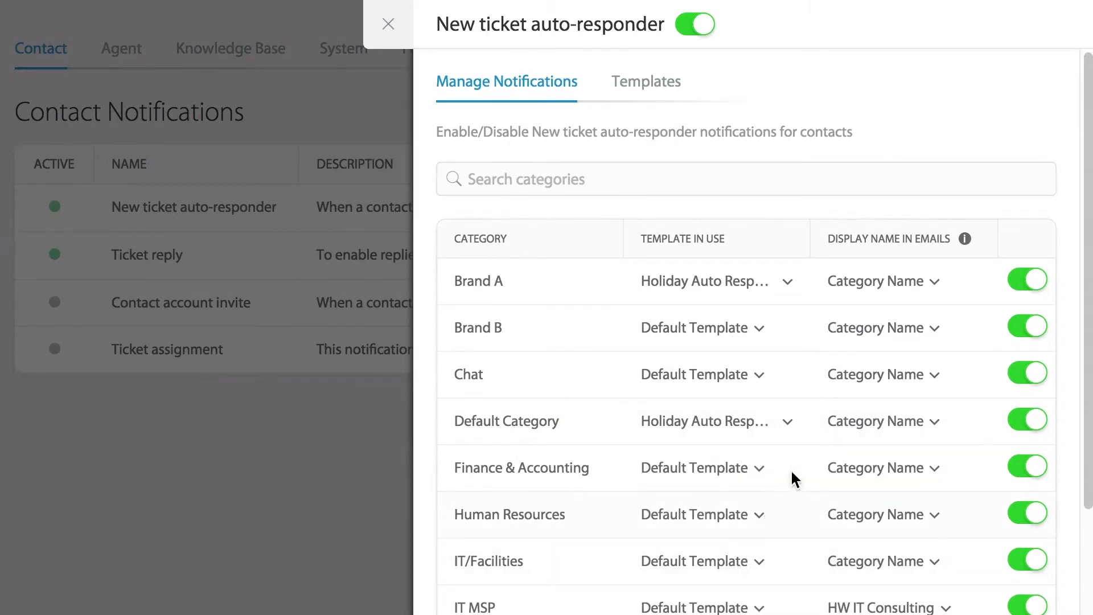
- Set Brand A's display name in emails to the custom name HappyWorld Support and close the auto-responder settings
click(903, 280)
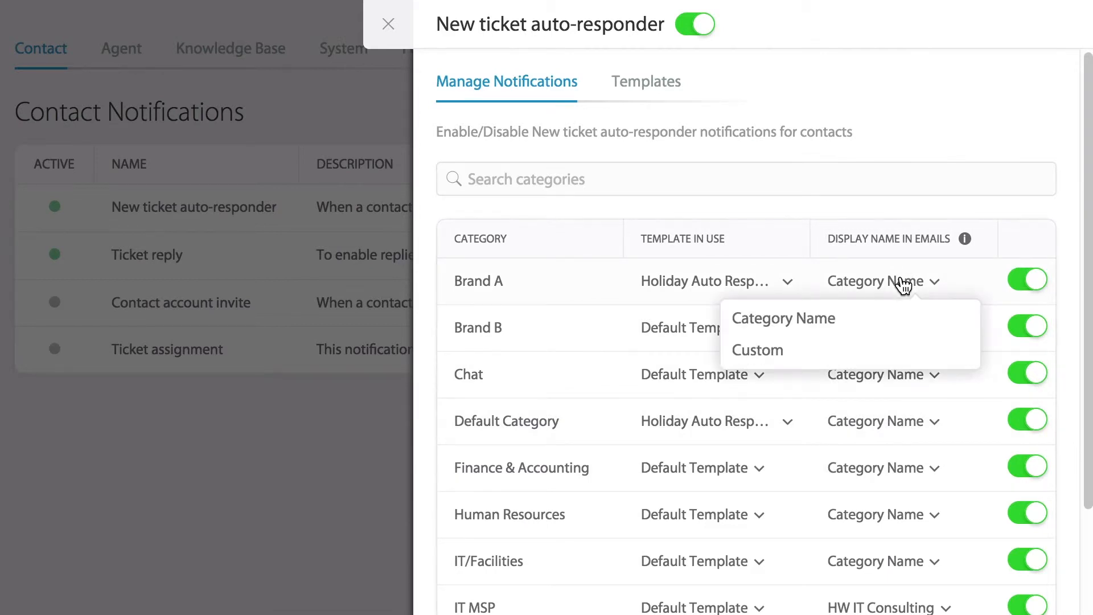
click(860, 351)
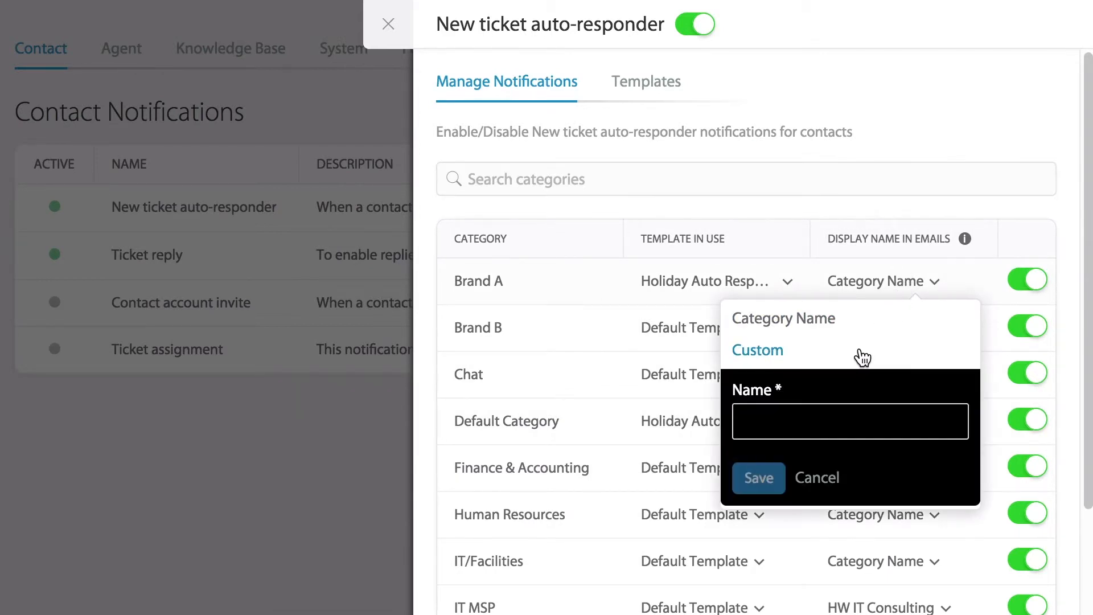
text(HappyWorld S)
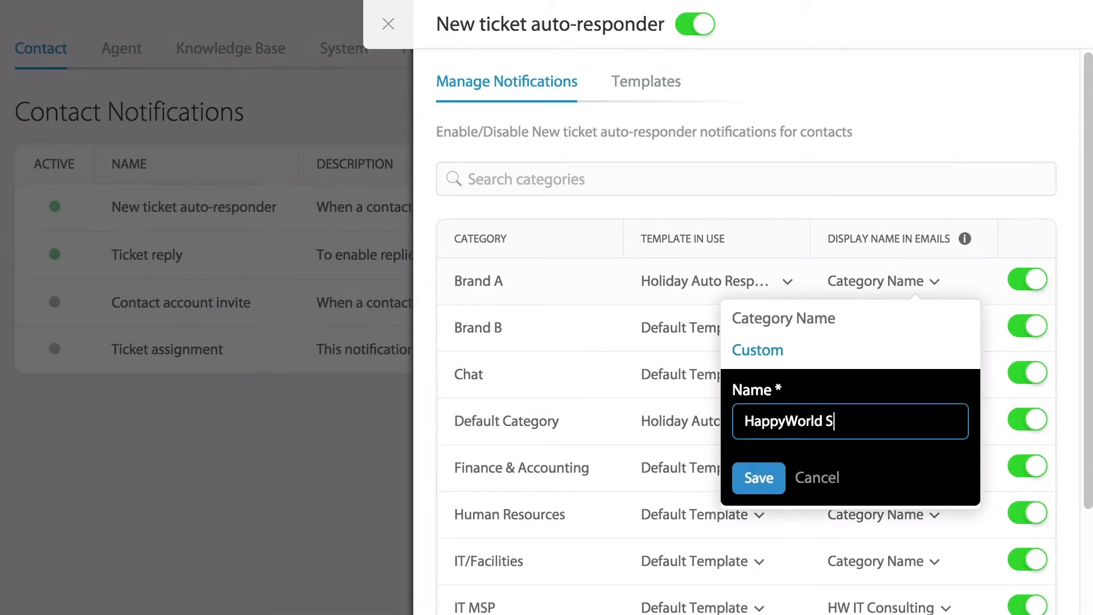
text(upport)
click(763, 484)
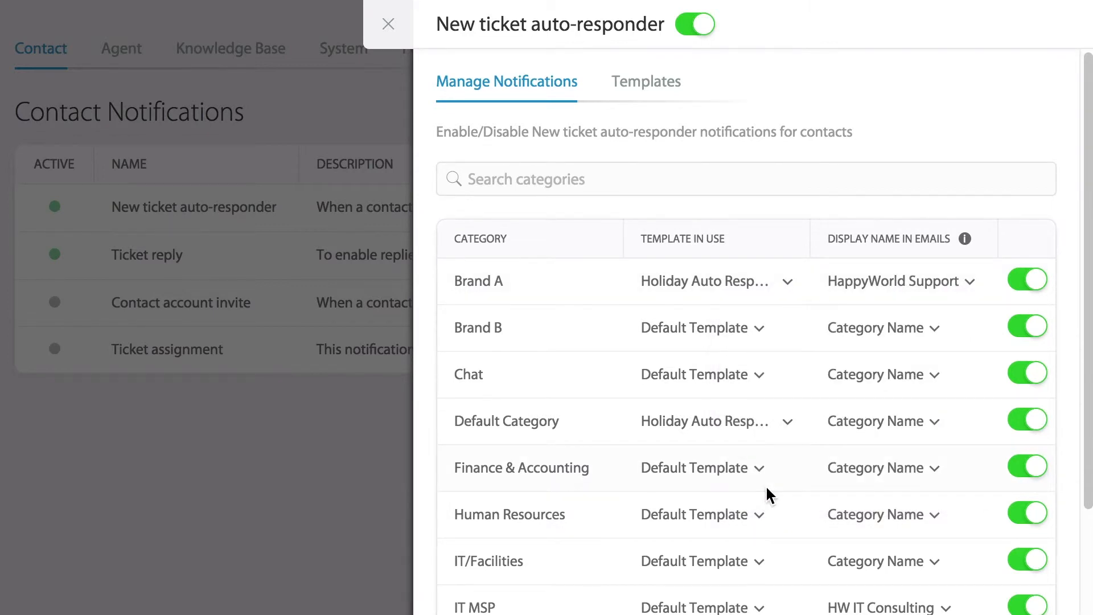
click(387, 25)
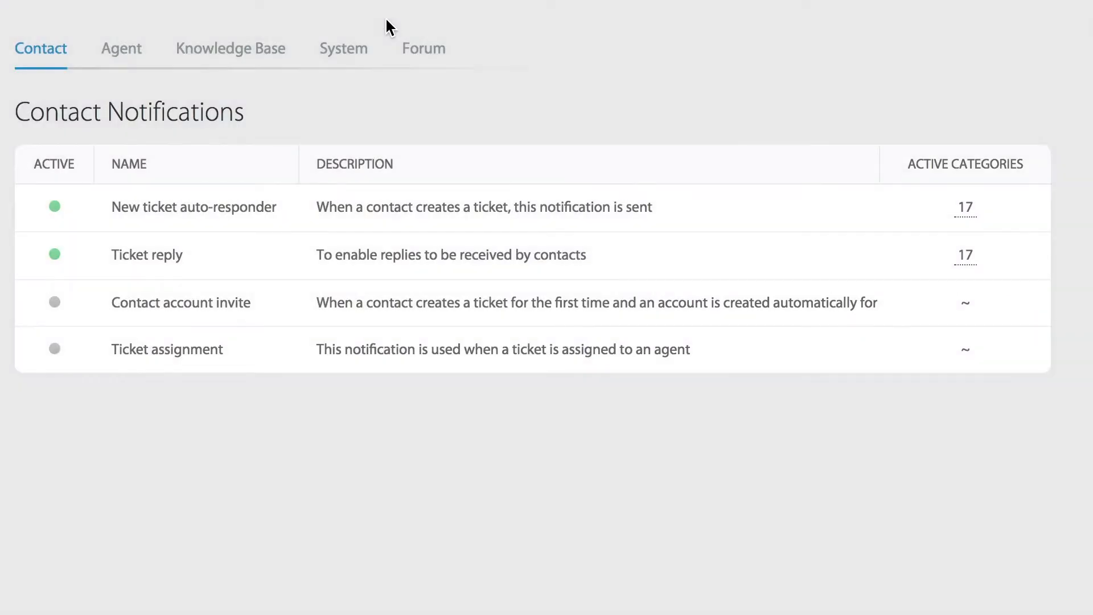
- Review the Ticket reply notification's category settings and templates, and close it
click(193, 261)
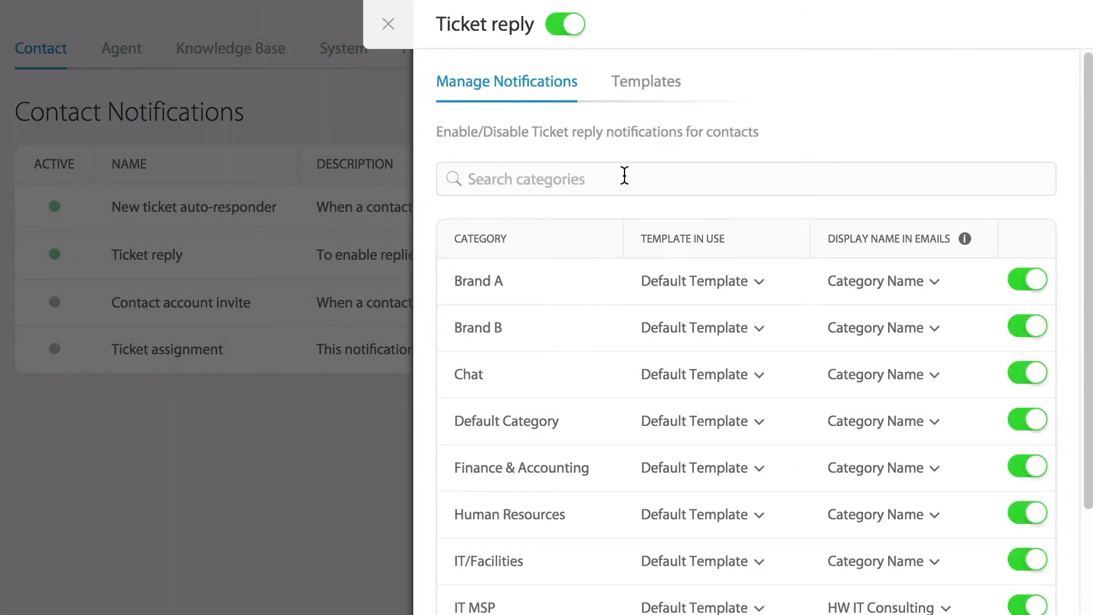
click(656, 74)
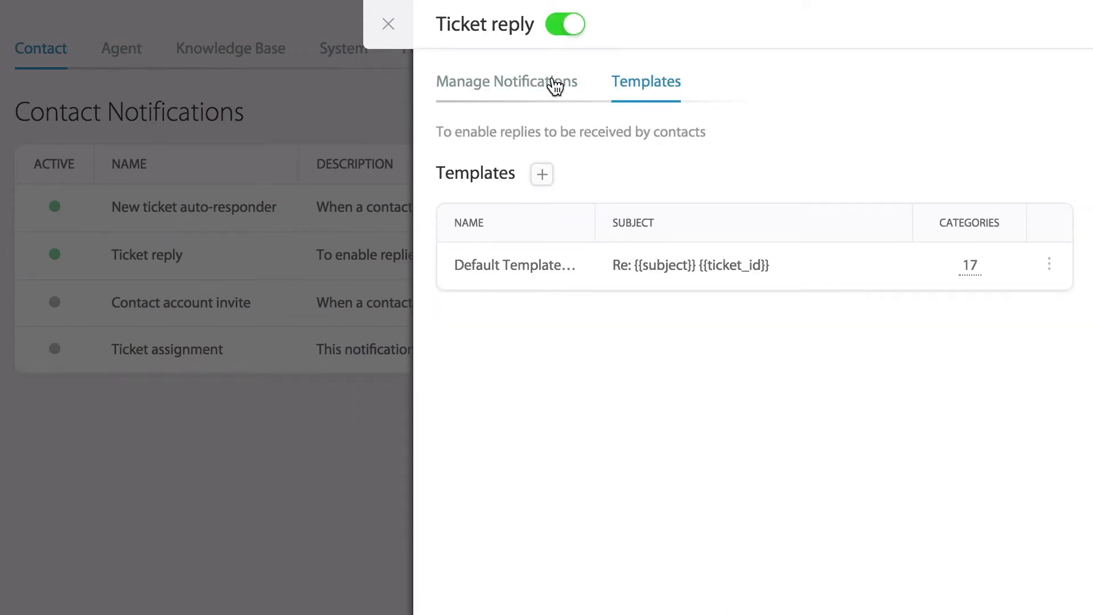
click(471, 86)
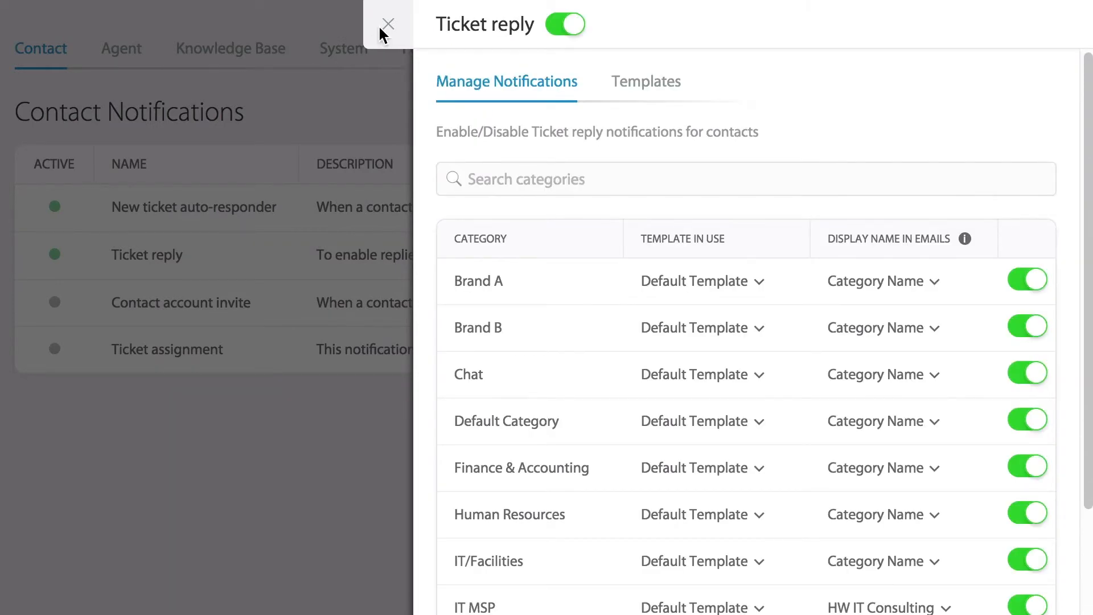
click(379, 26)
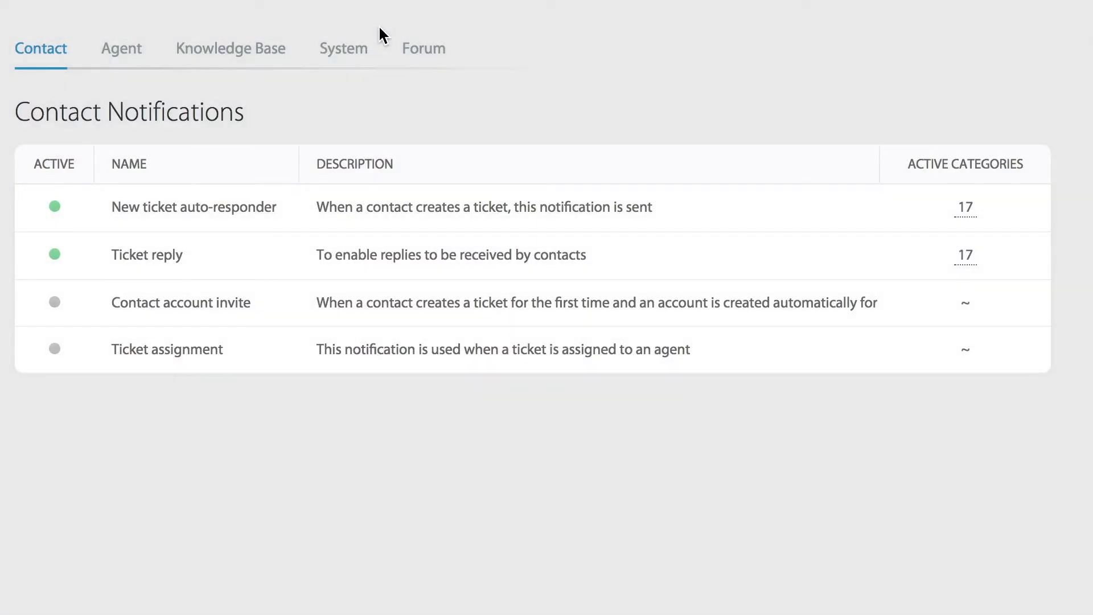
- Show the agent notifications
click(123, 54)
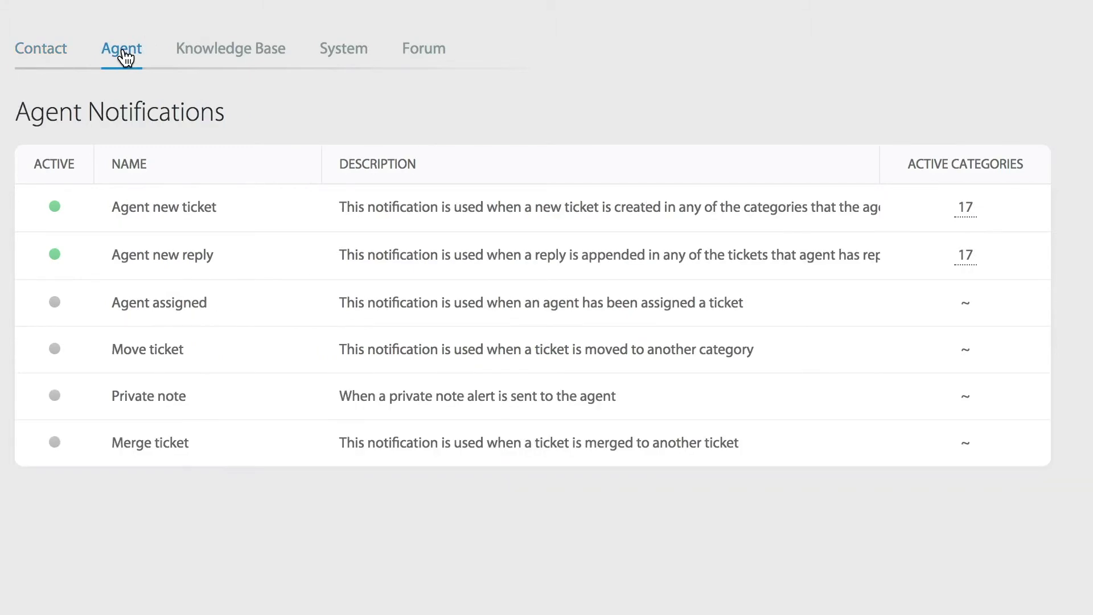